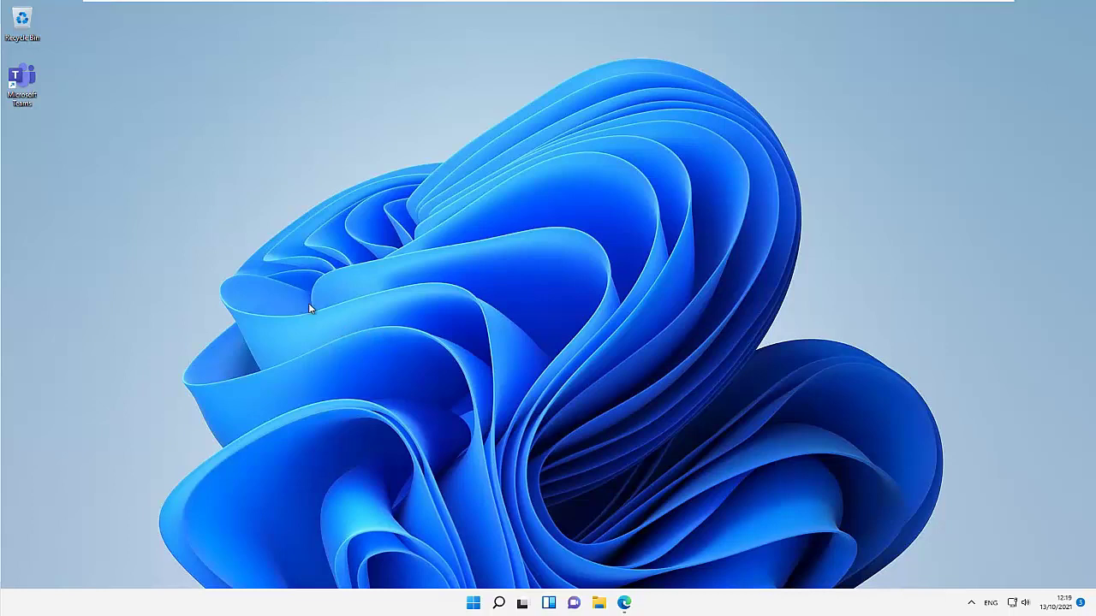
- Launch Settings from the Start menu's Pinned apps to reach the System page
click(470, 605)
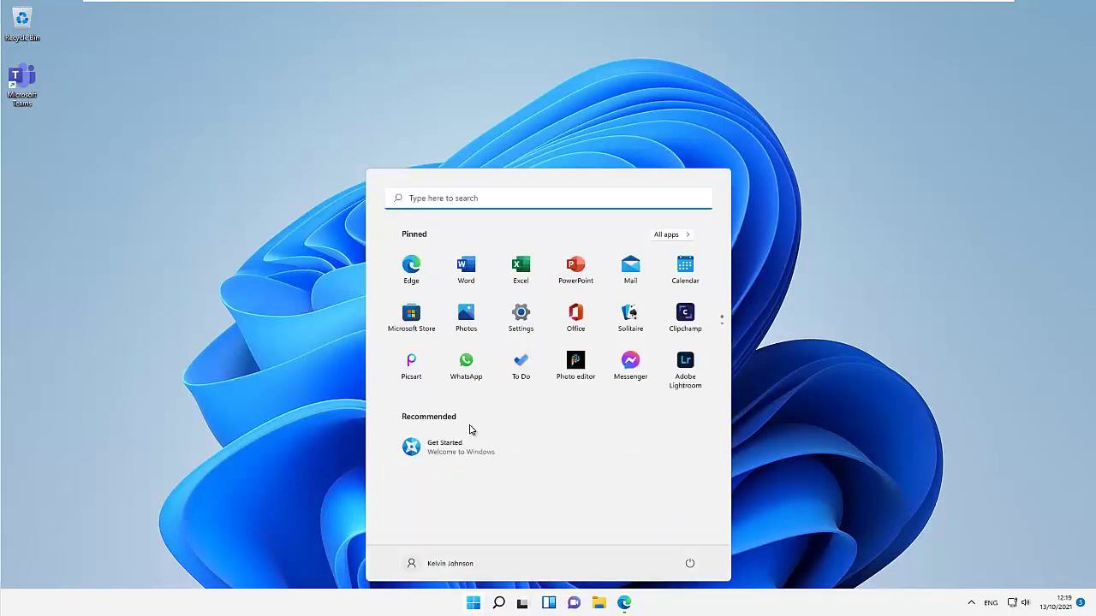
click(521, 317)
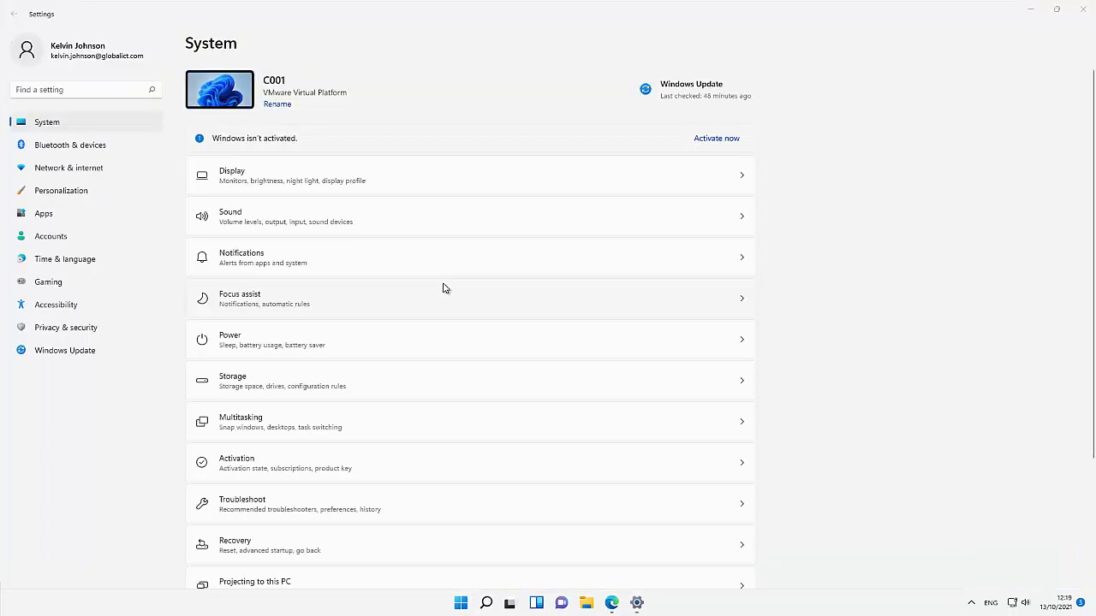
- Run Check for updates on the Windows Update page, installing Defender update KB2267602
click(66, 351)
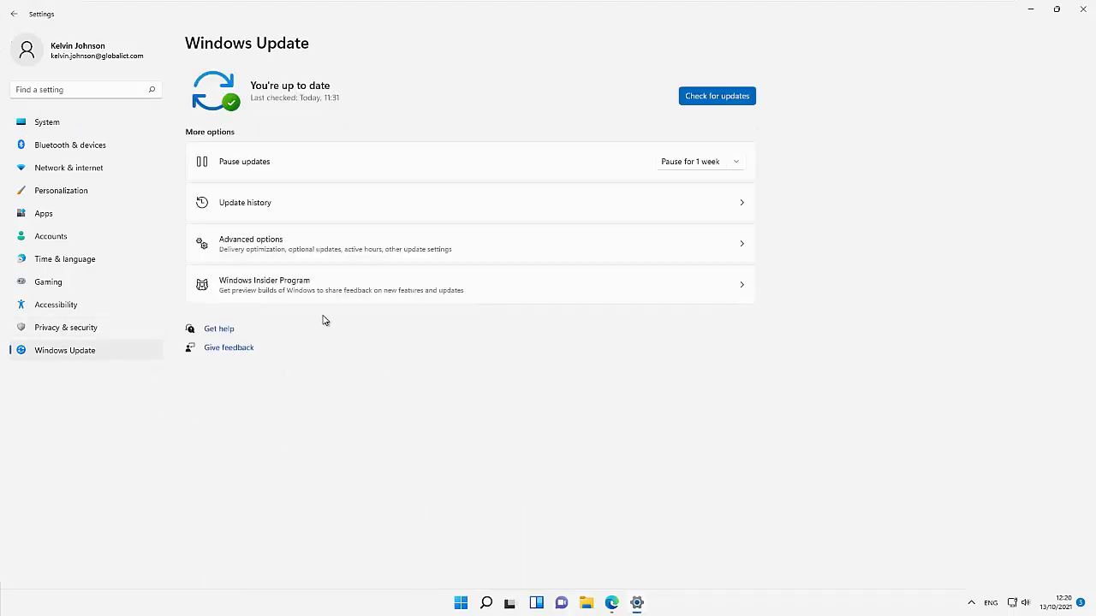
click(719, 98)
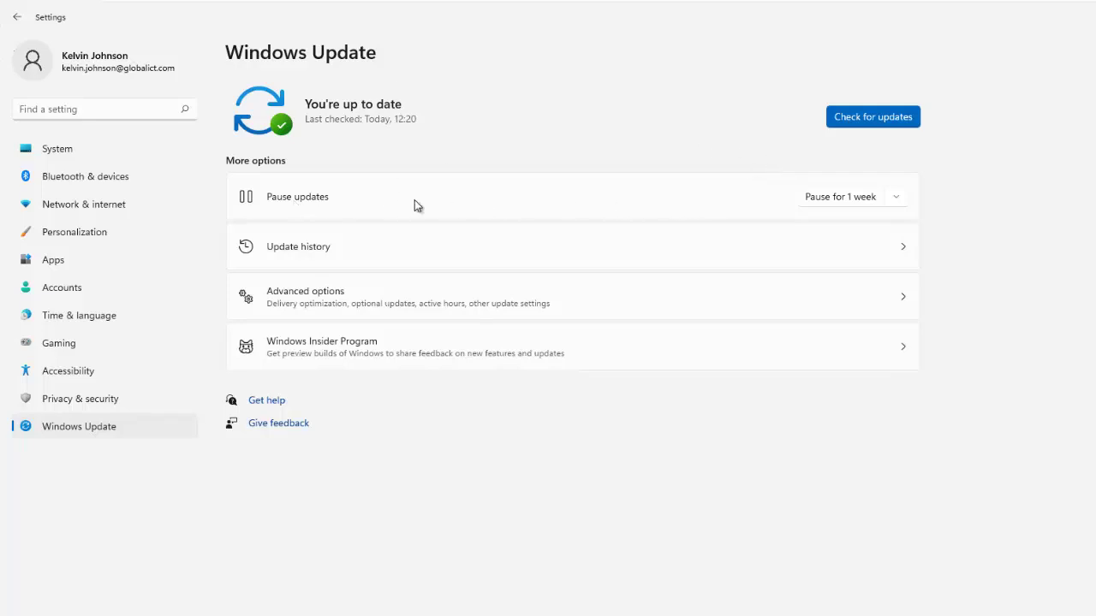
click(896, 201)
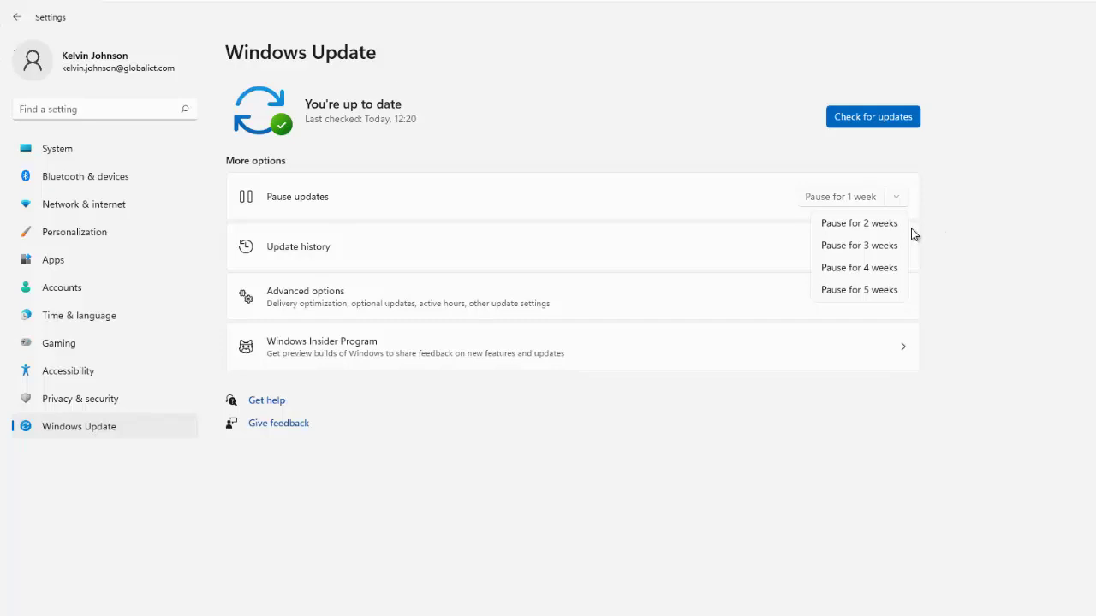
key(Escape)
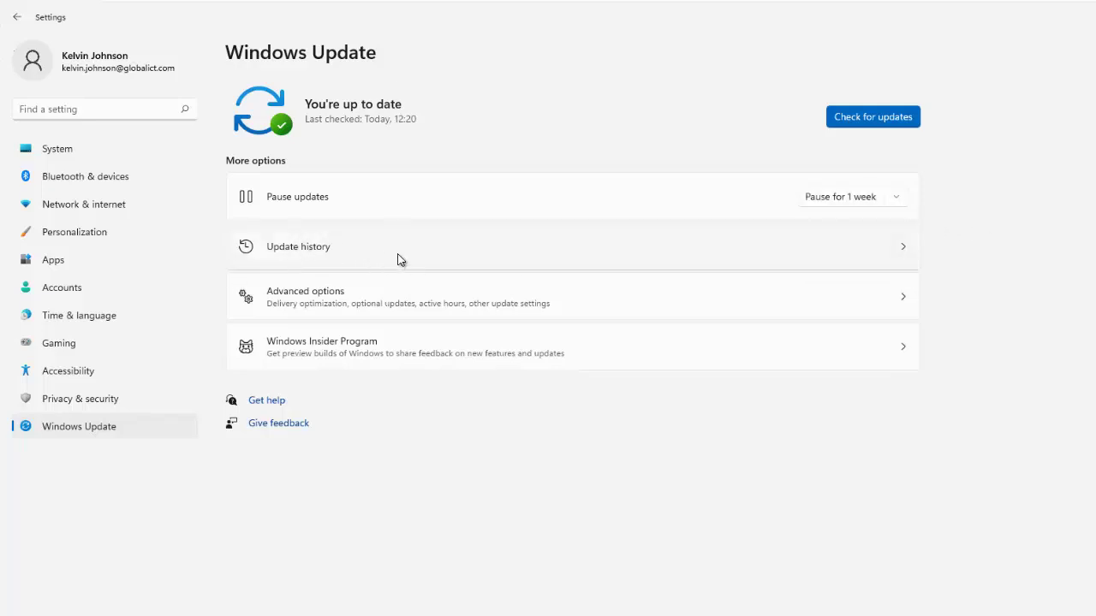
- Show Update history with Definition Updates and Other Updates expanded, listing all installed updates
click(893, 247)
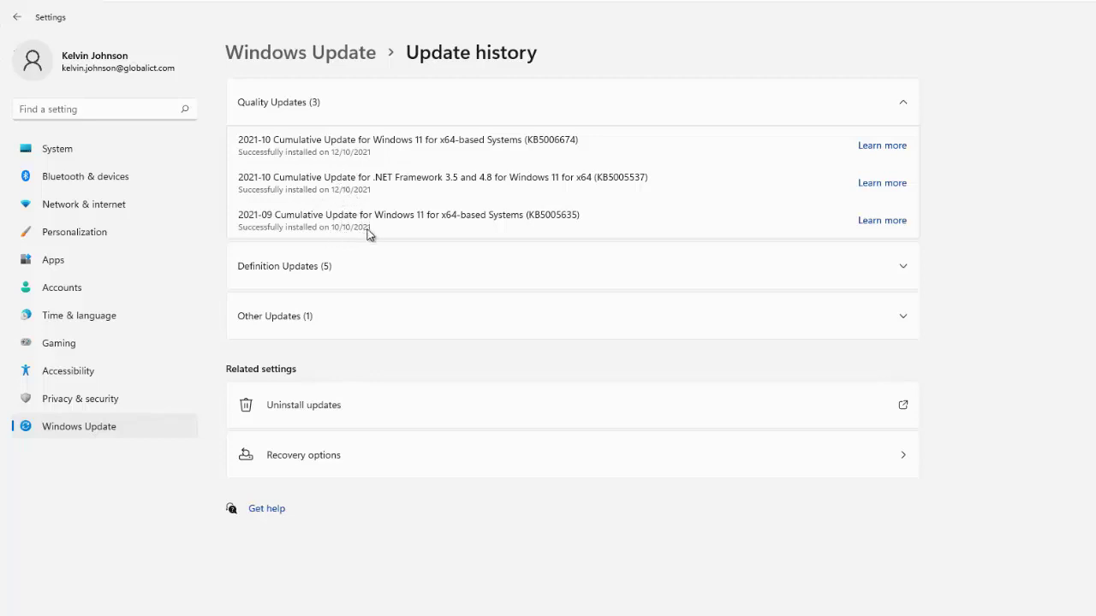
click(901, 268)
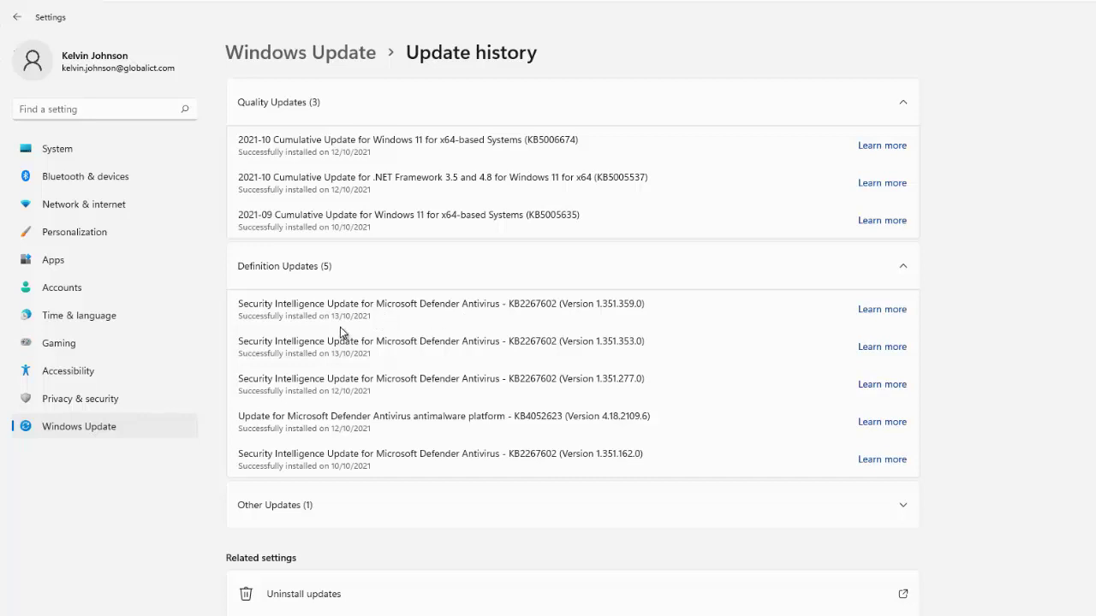
click(298, 509)
scroll(334, 452, down, 1)
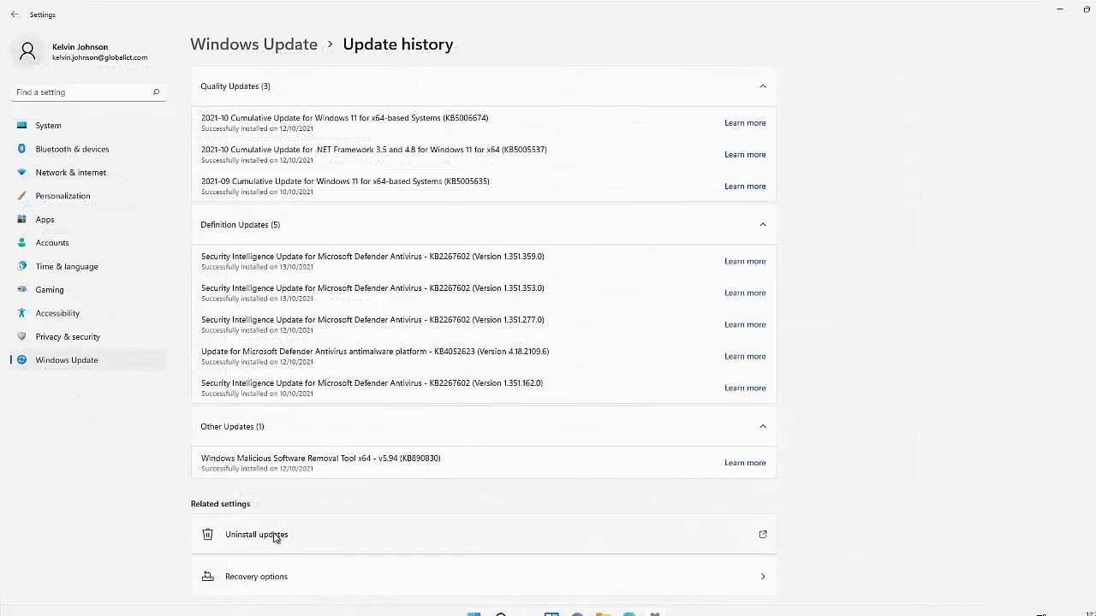
- Review KB5006674, KB5005537 and Servicing Stack 10.0.22000.190 in Installed Updates, then return to Windows Update
click(762, 537)
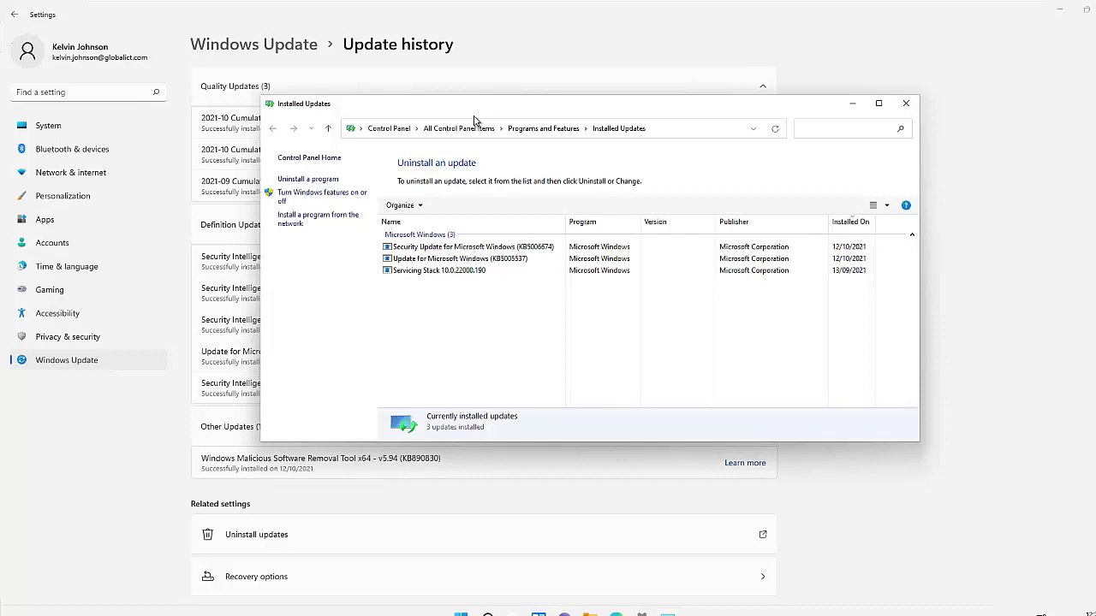
drag(468, 112, 650, 129)
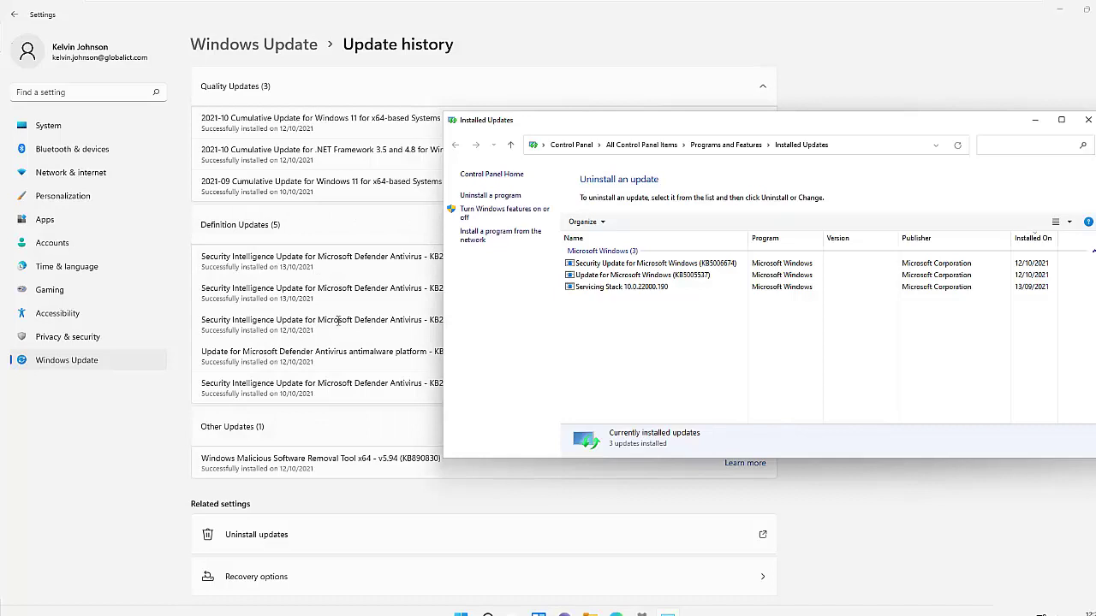
click(624, 266)
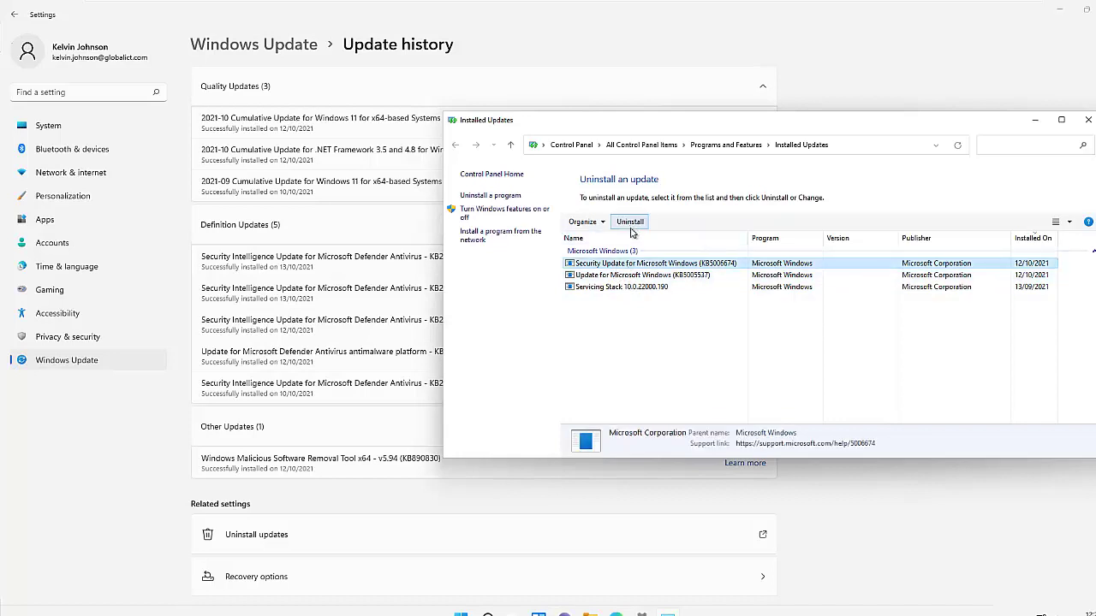
click(629, 275)
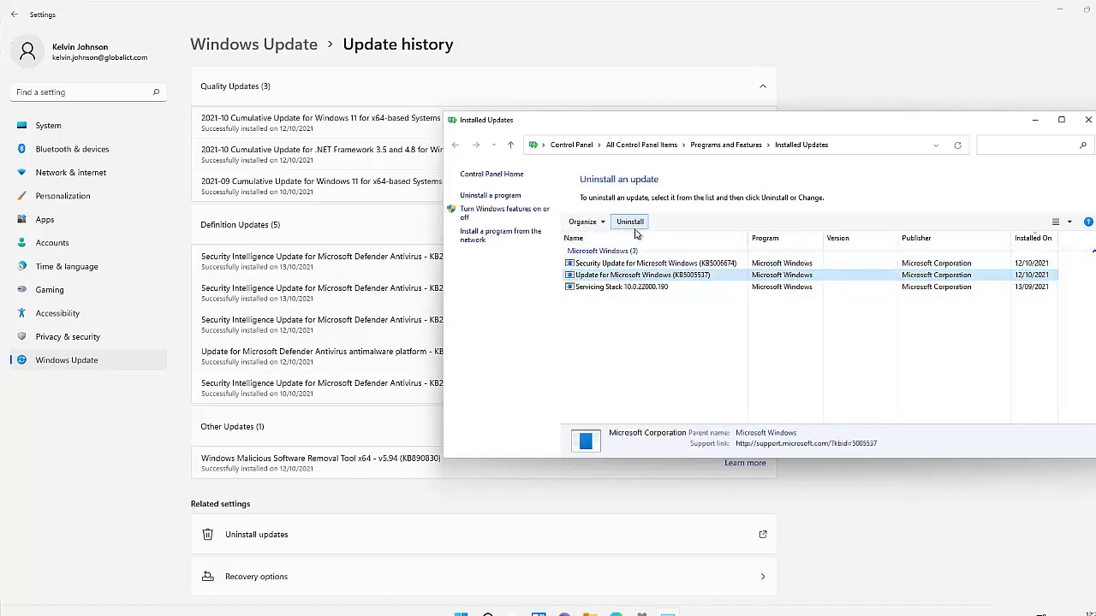
click(612, 289)
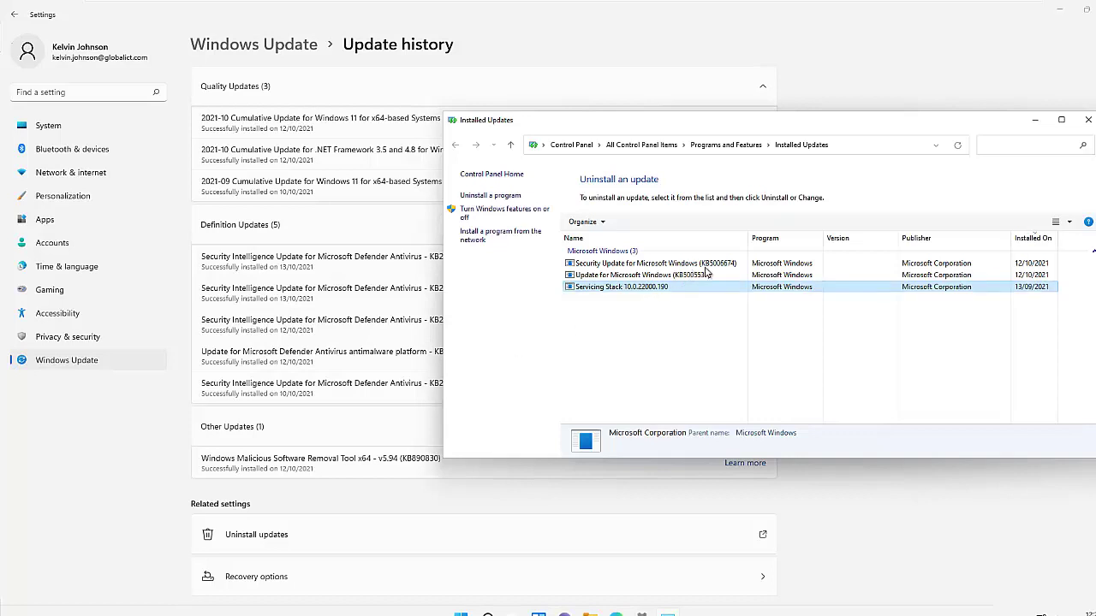
click(1088, 120)
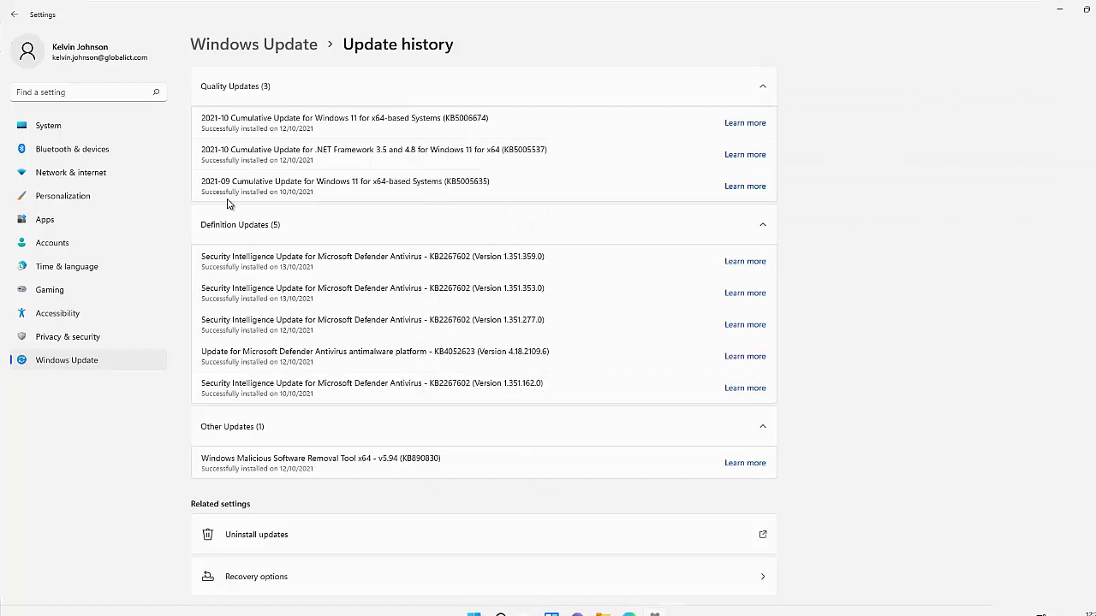
click(282, 46)
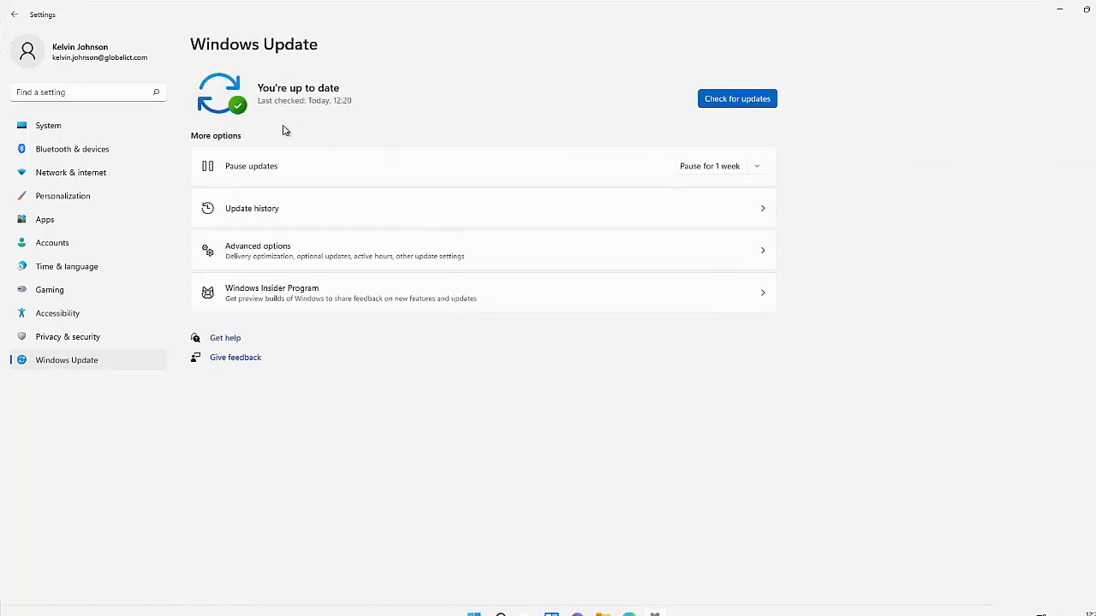
- In Windows Update Advanced options, switch 'Receive updates for other Microsoft products' On
click(284, 249)
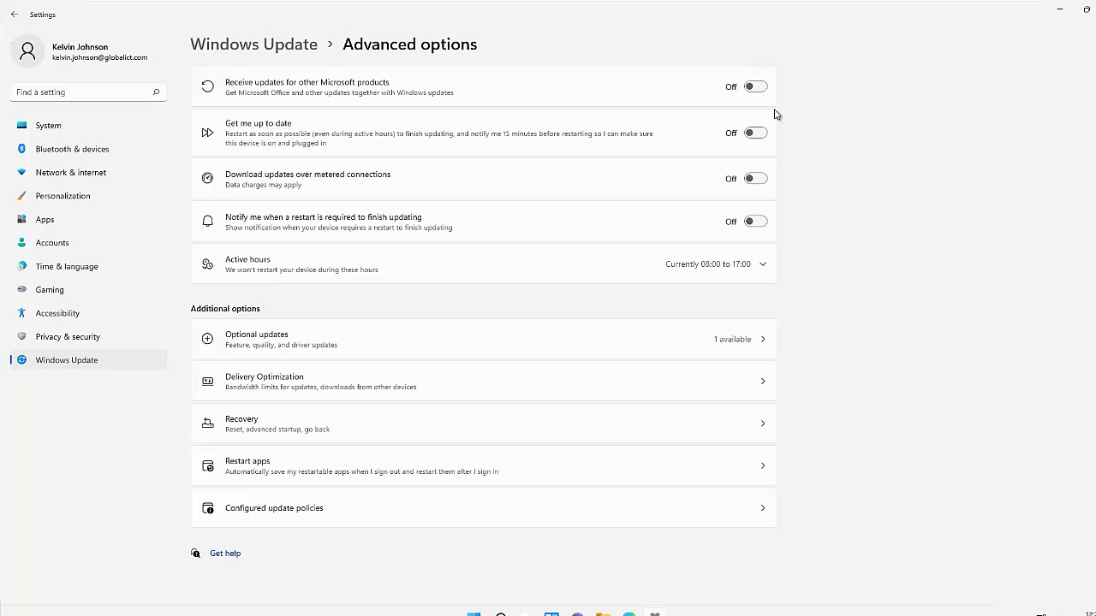
click(751, 89)
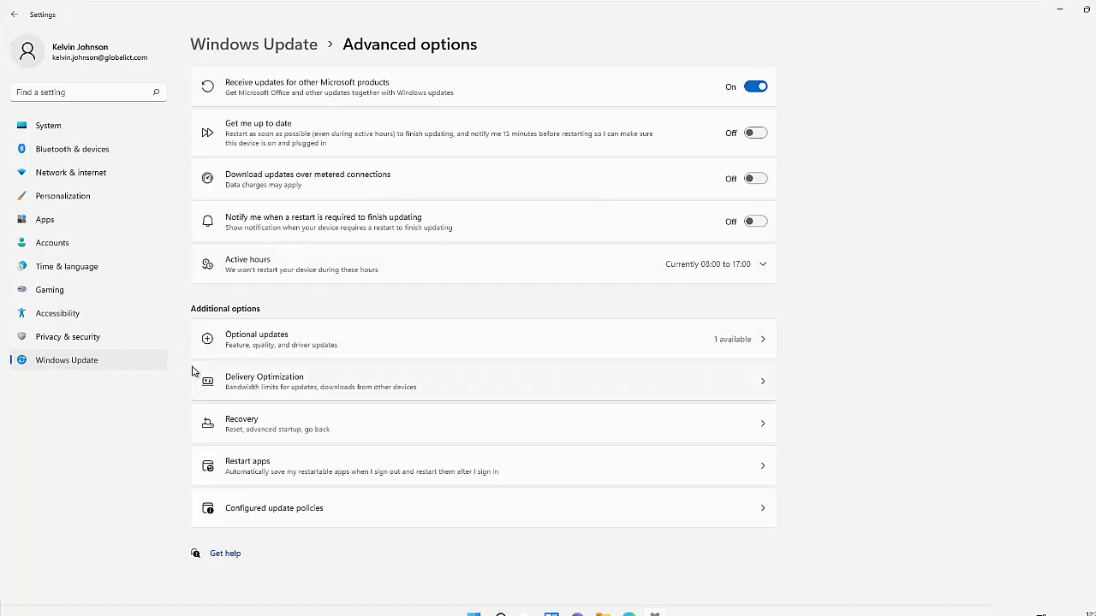
click(274, 343)
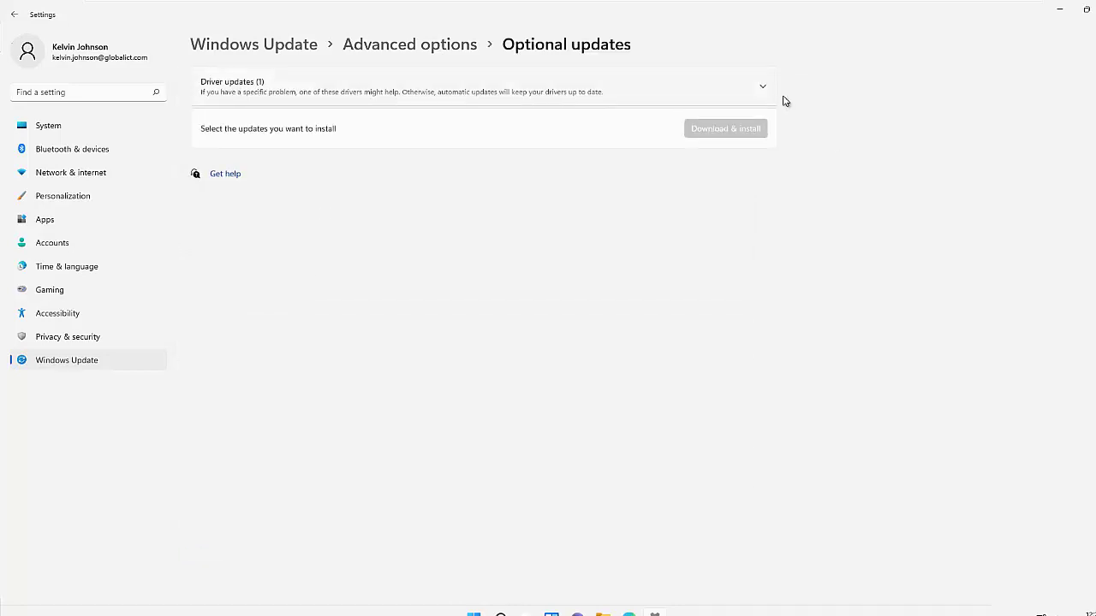
click(765, 87)
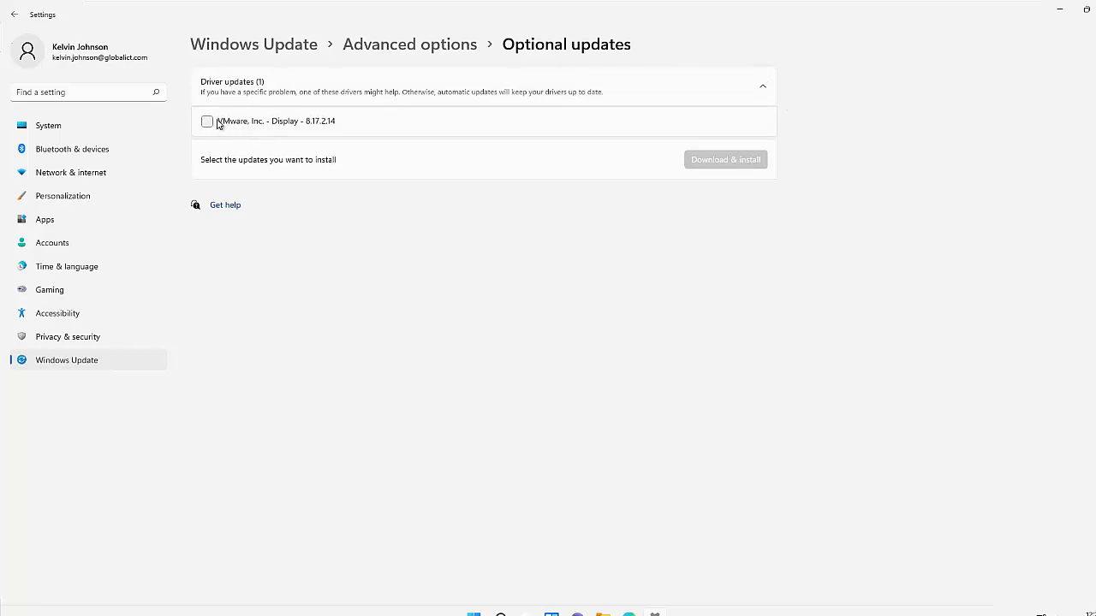
click(214, 126)
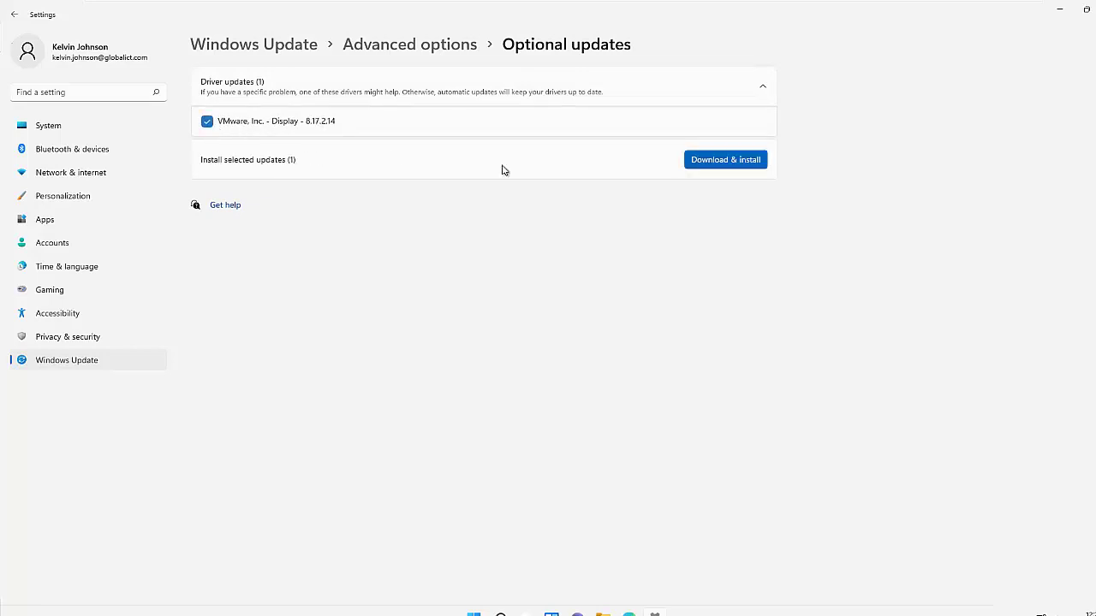
click(358, 117)
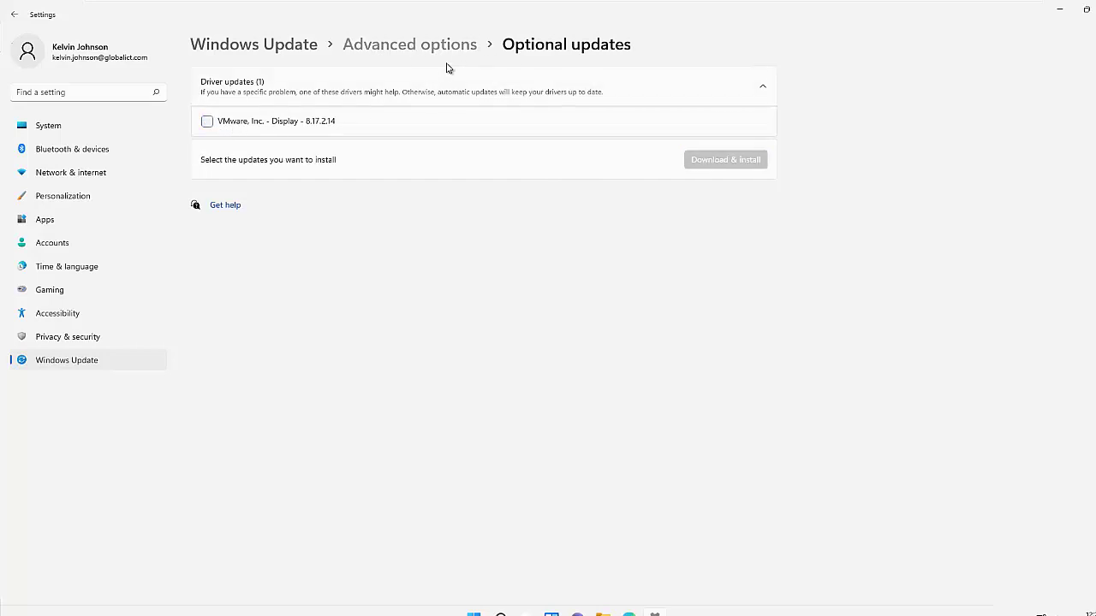
click(419, 45)
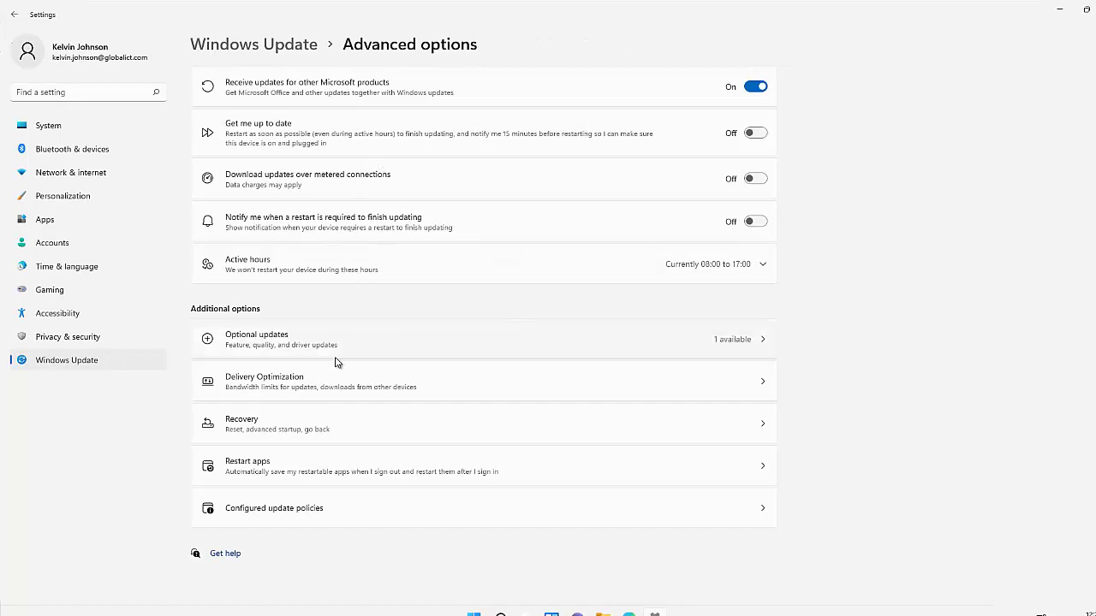
- View the Delivery Optimization advanced bandwidth settings, where no download or upload limits are set
click(293, 391)
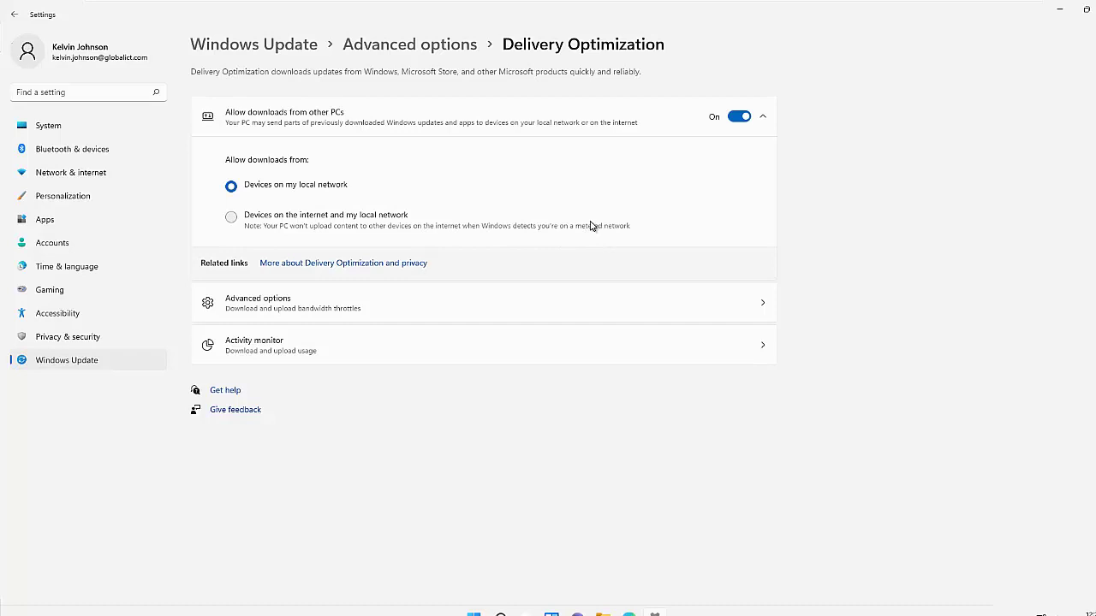
click(340, 309)
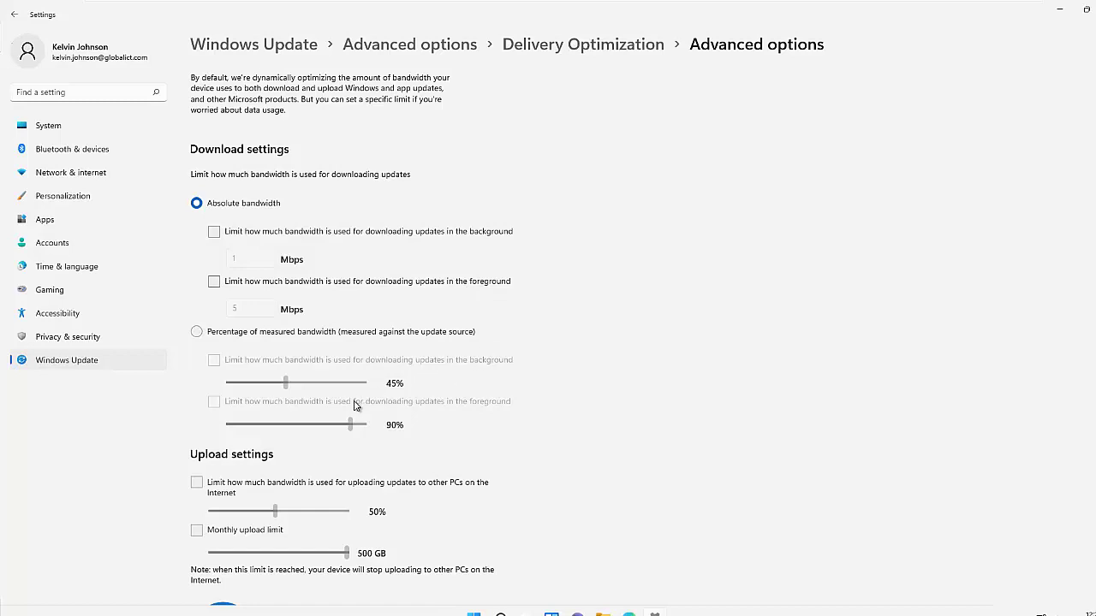
scroll(354, 404, down, 3)
scroll(507, 190, up, 3)
- Show Configured update policies from Advanced options, confirming none are configured
click(376, 56)
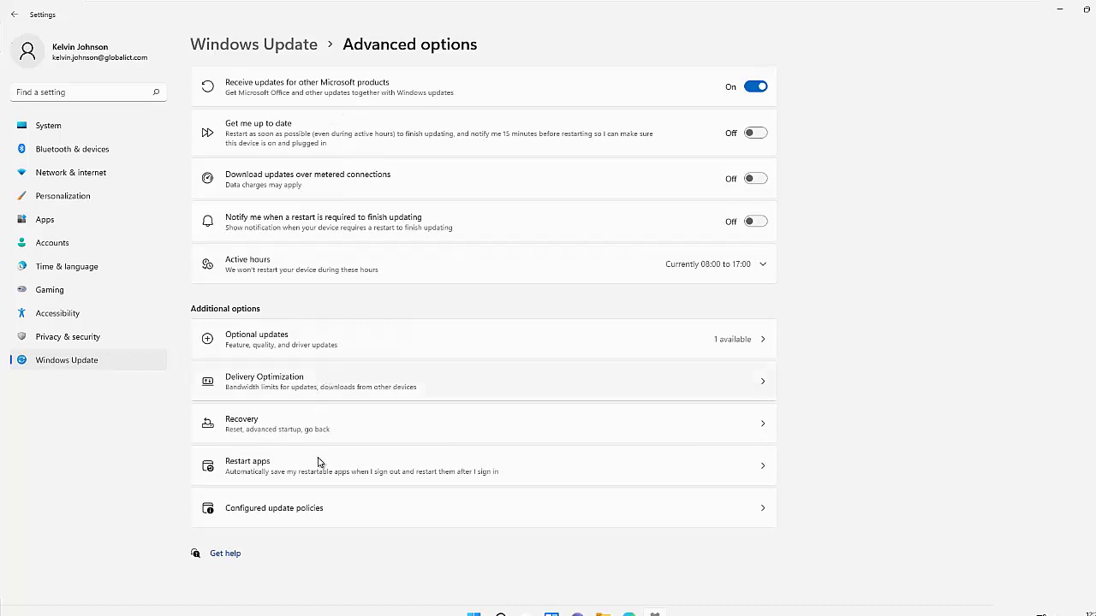
click(301, 516)
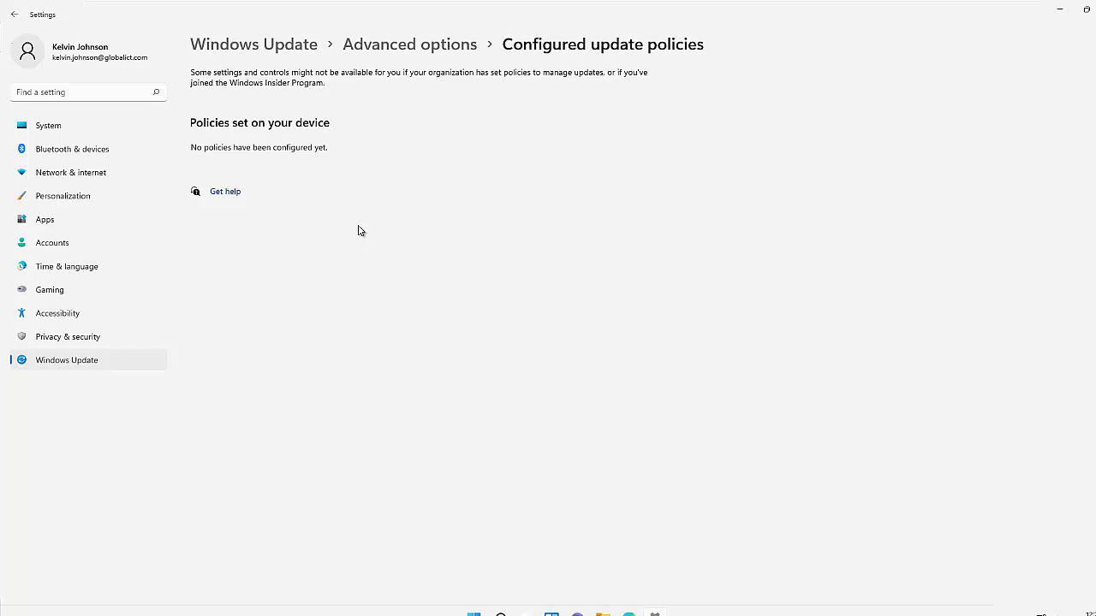
- Go back to the main Windows Update page showing 'You're up to date', last checked at 12:20
click(290, 42)
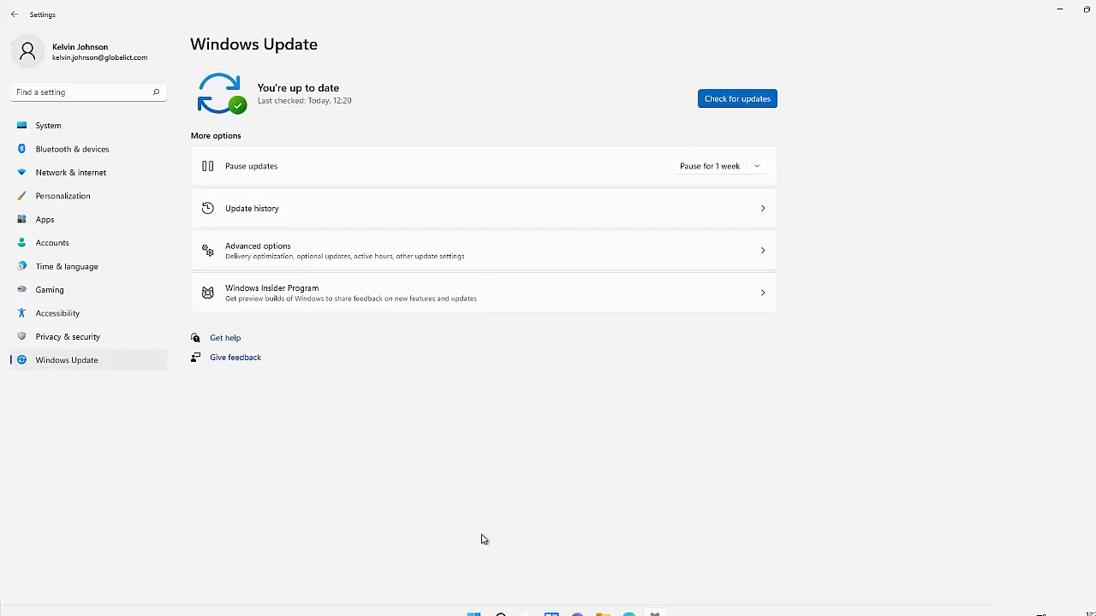
- Launch Control Panel from Windows search's Recent list and maximize All Control Panel Items
click(501, 613)
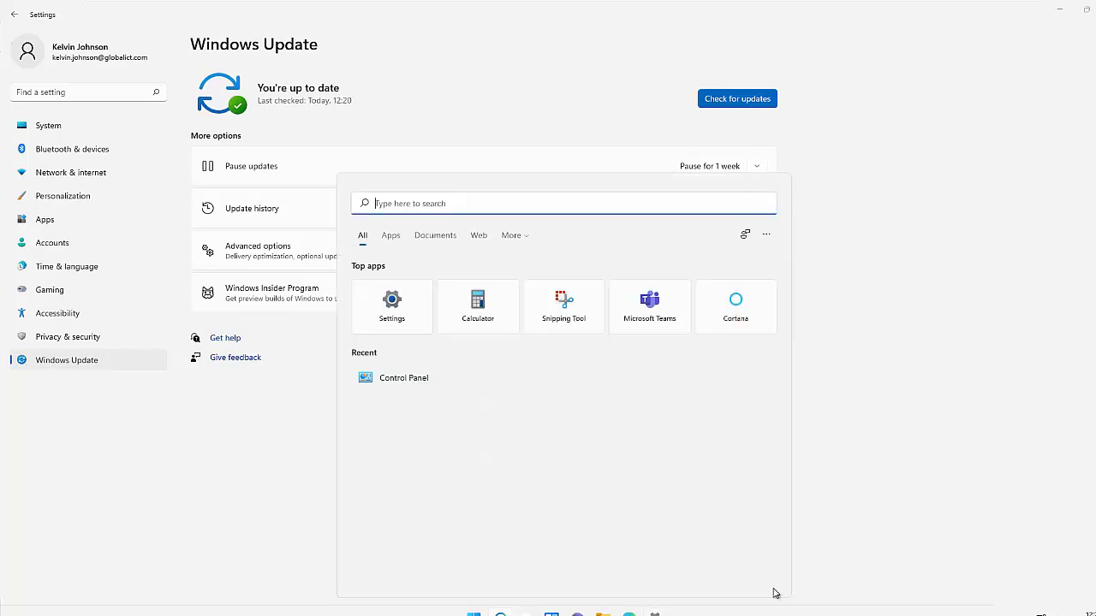
click(410, 382)
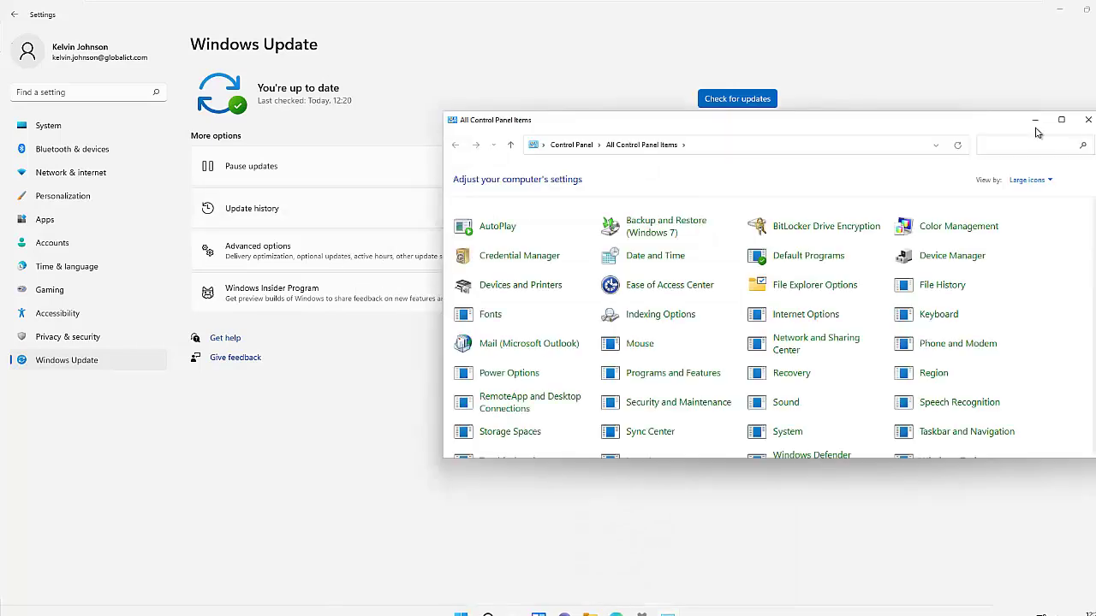
double_click(646, 121)
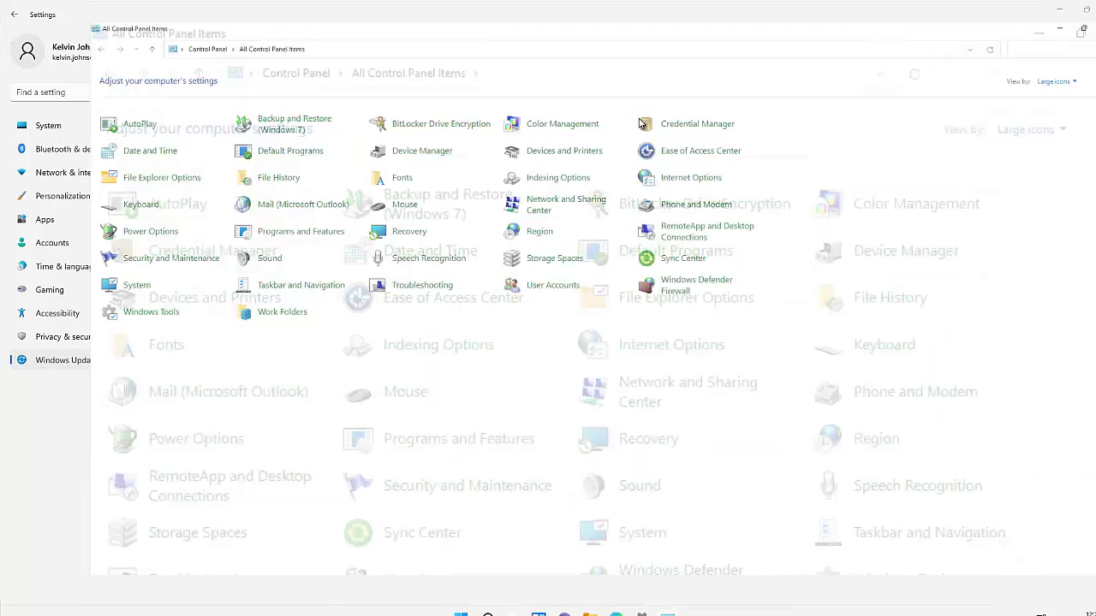